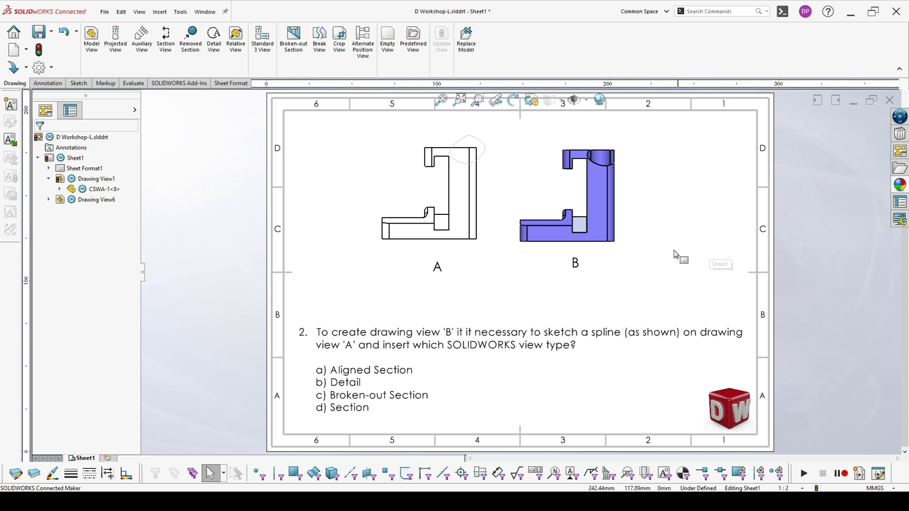
Step: Make drawing view A active so the spline can be sketched on it
click(432, 219)
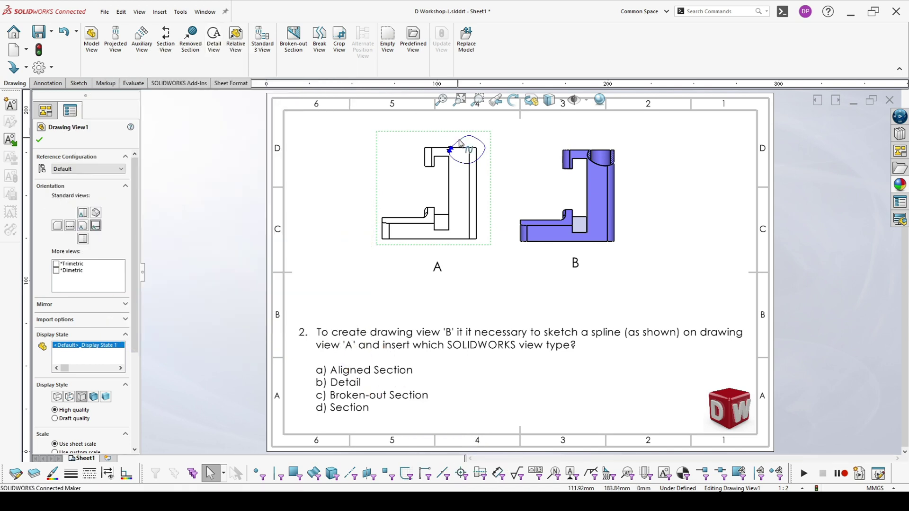
Step: Create detail view C from the spline at the sheet's upper left, then delete it and its circle
click(461, 143)
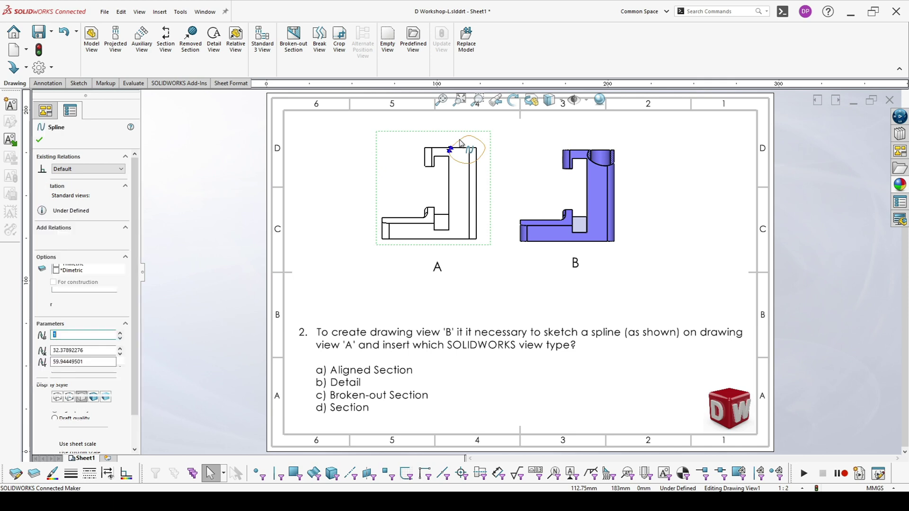
click(215, 47)
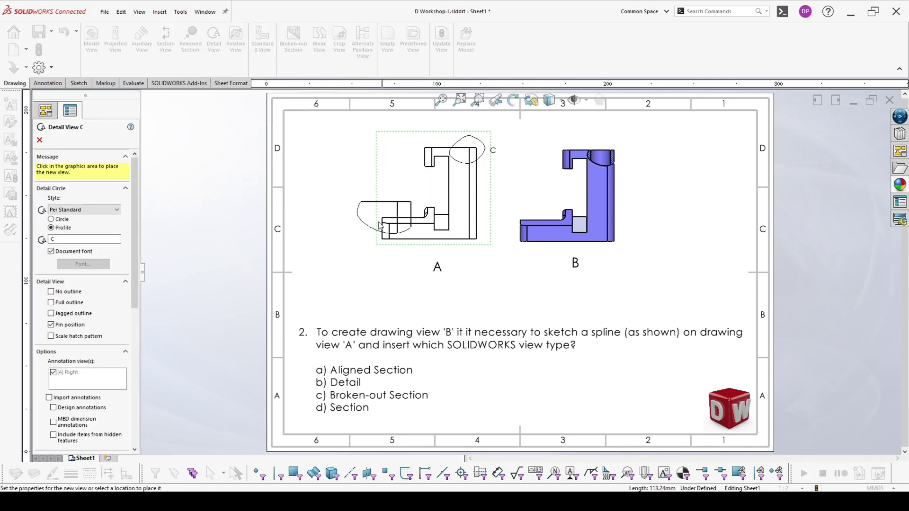
click(328, 171)
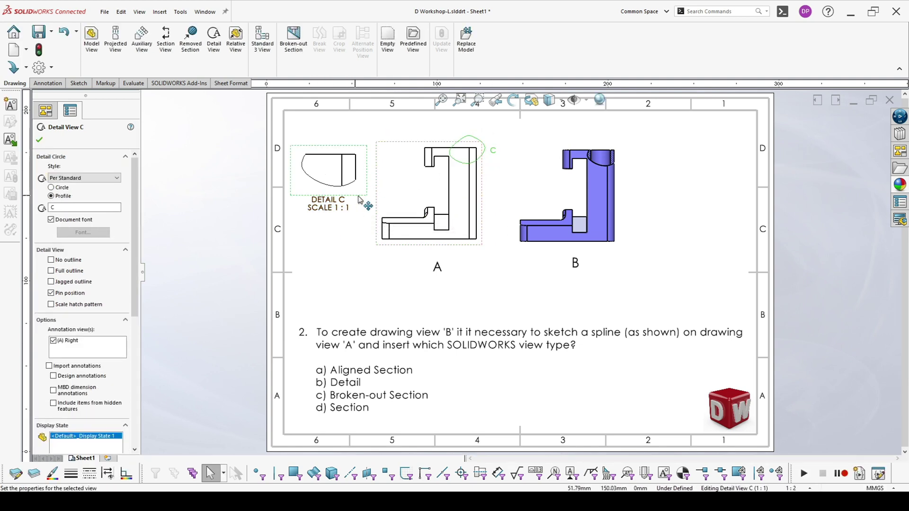
key(Delete)
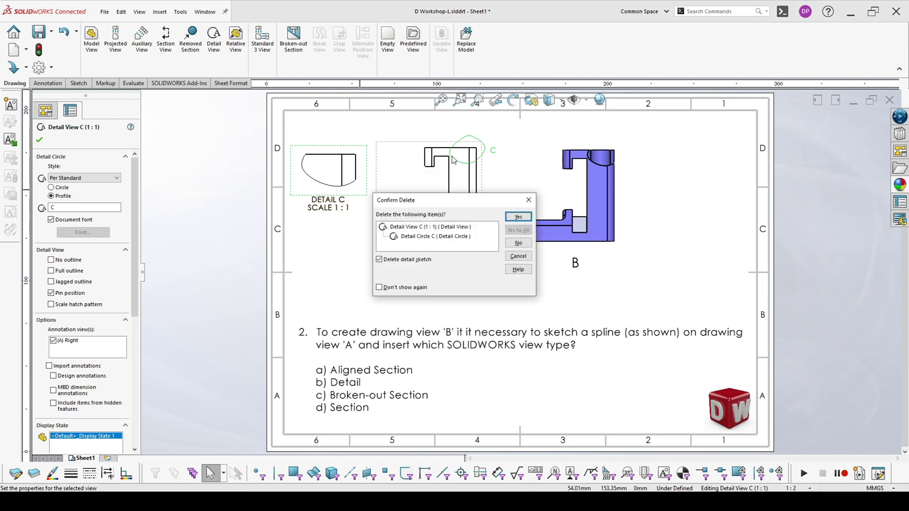
click(512, 219)
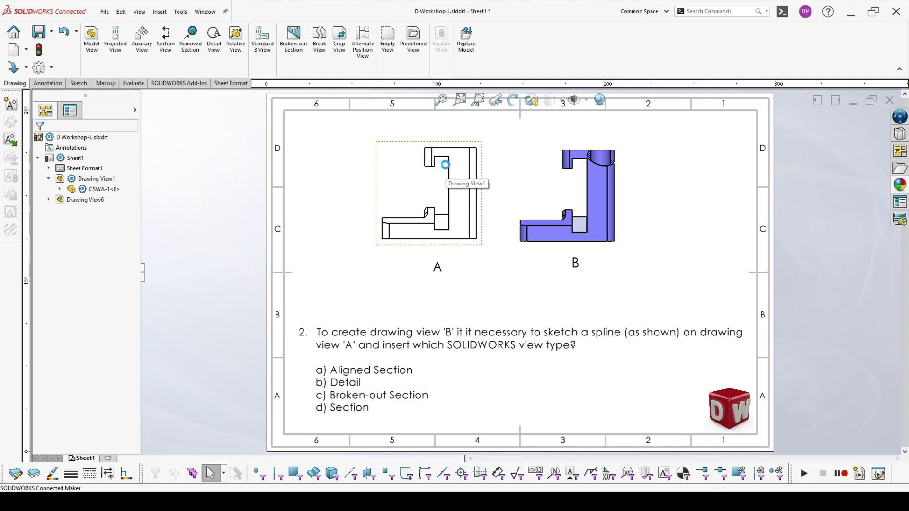
Step: Restore the spline with undo and cut a previewed 50 mm deep broken-out section through it
key(ctrl+z)
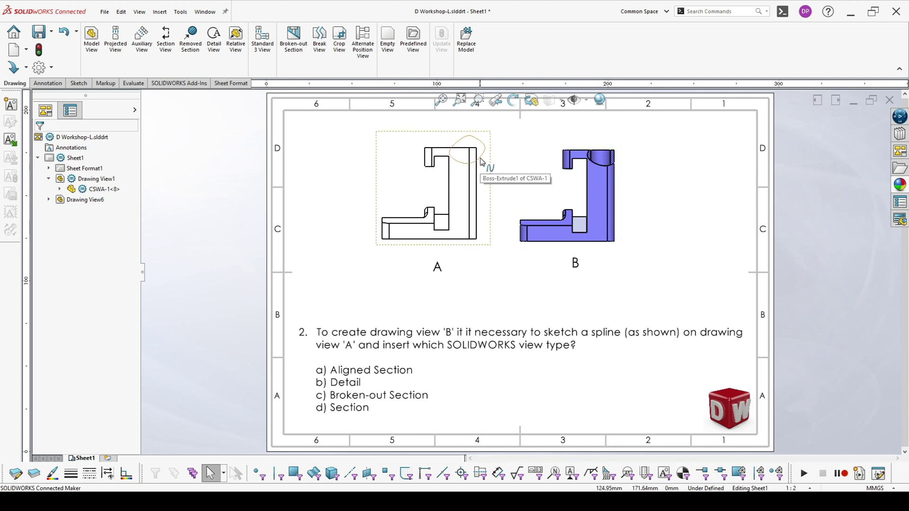
click(483, 138)
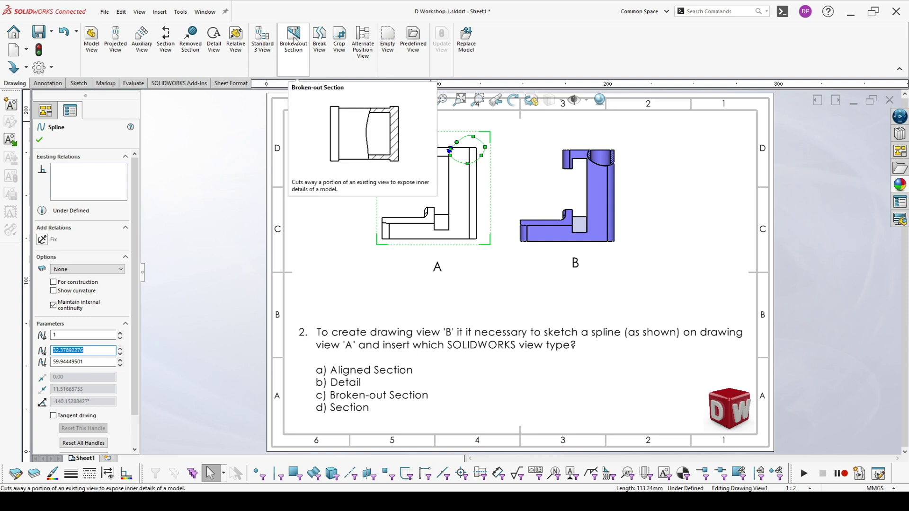
click(293, 40)
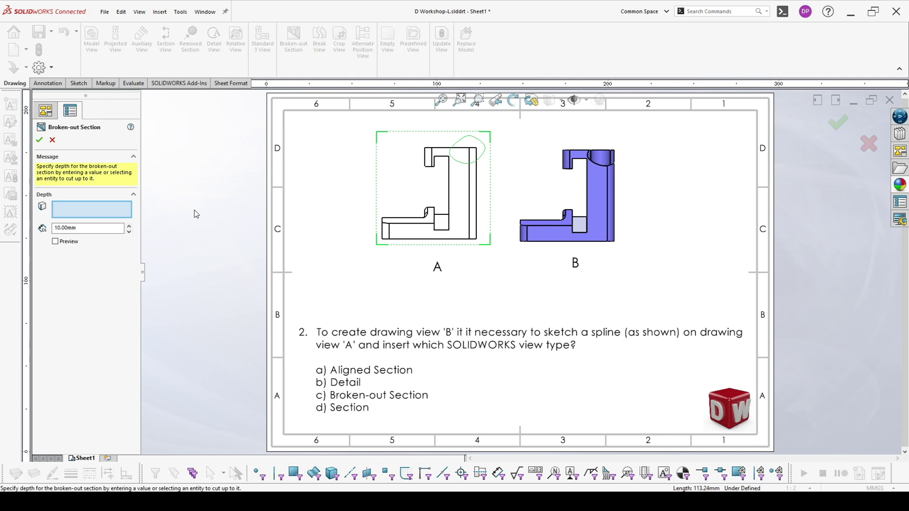
click(55, 242)
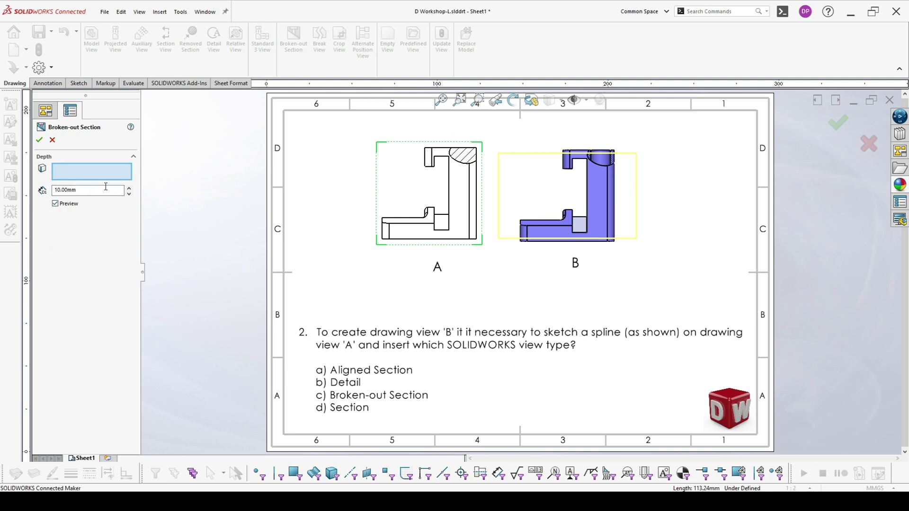
click(129, 190)
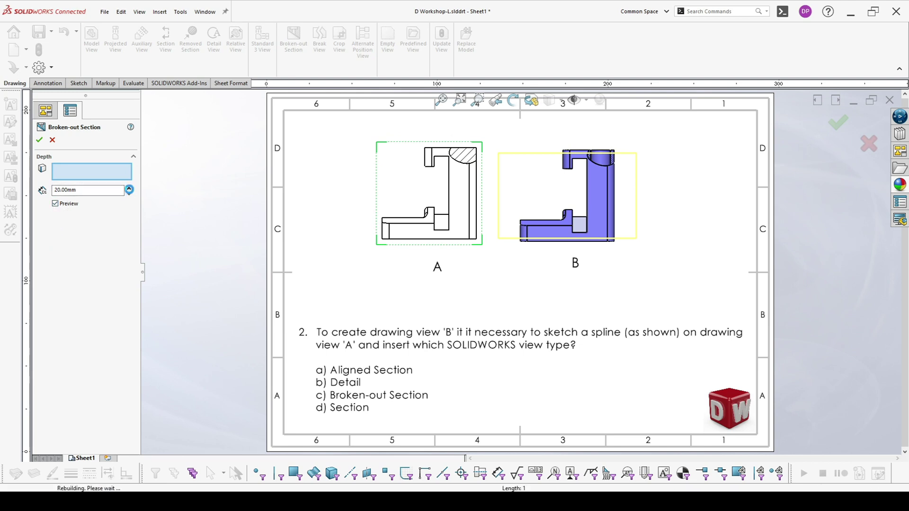
click(129, 190)
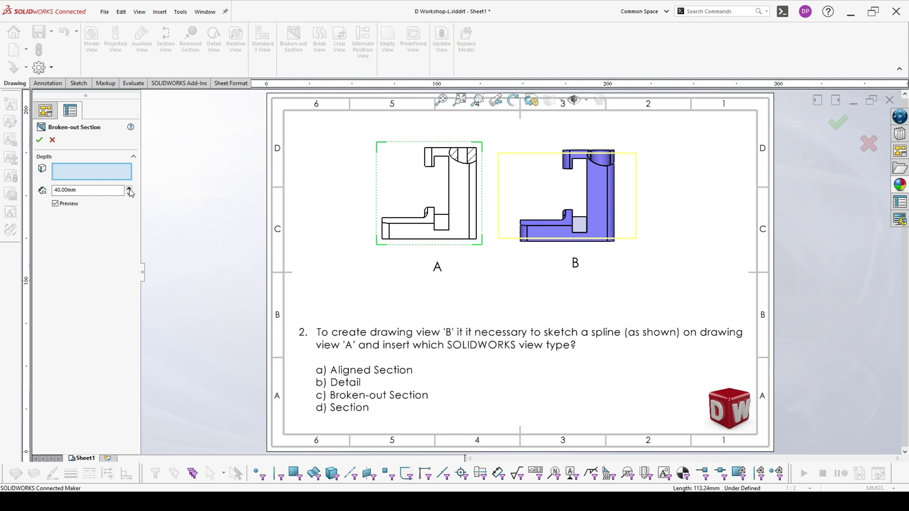
click(129, 189)
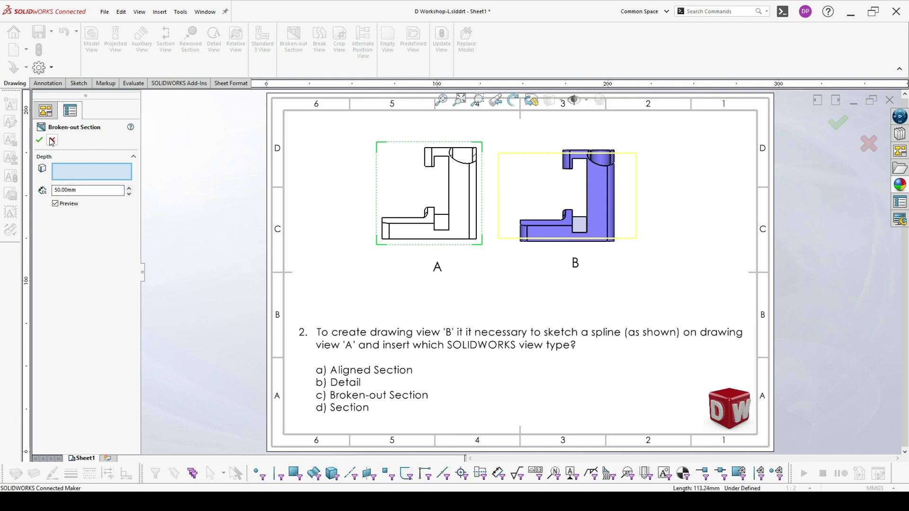
click(40, 140)
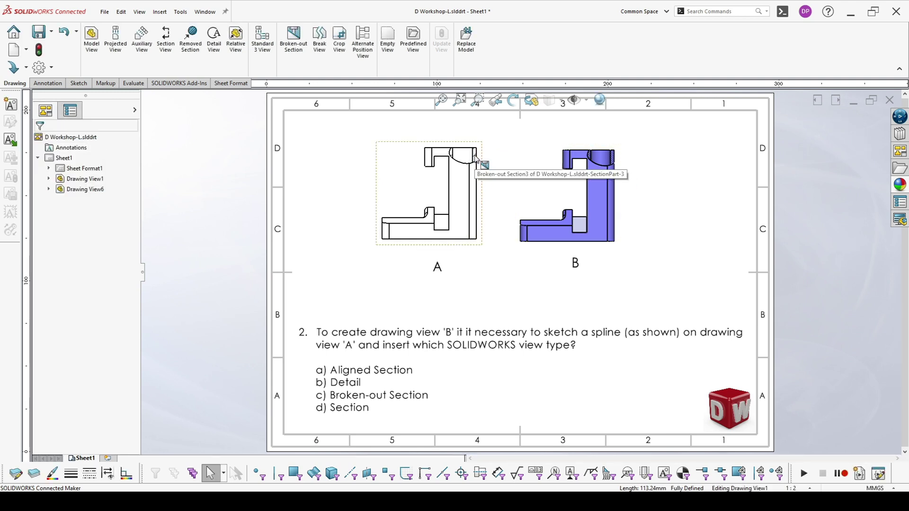
scroll(477, 160, down, 3)
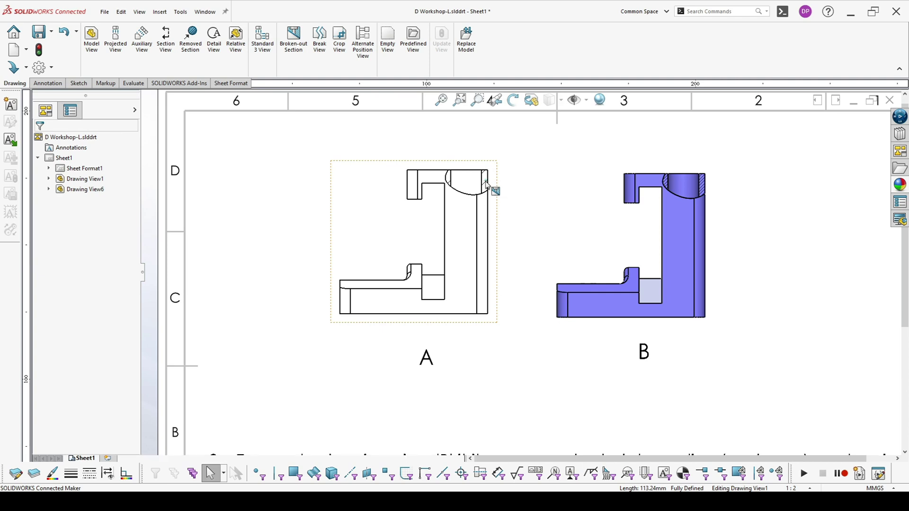
Step: In the section hatch properties, turn off material crosshatch and raise the hatch scale to 4
click(487, 184)
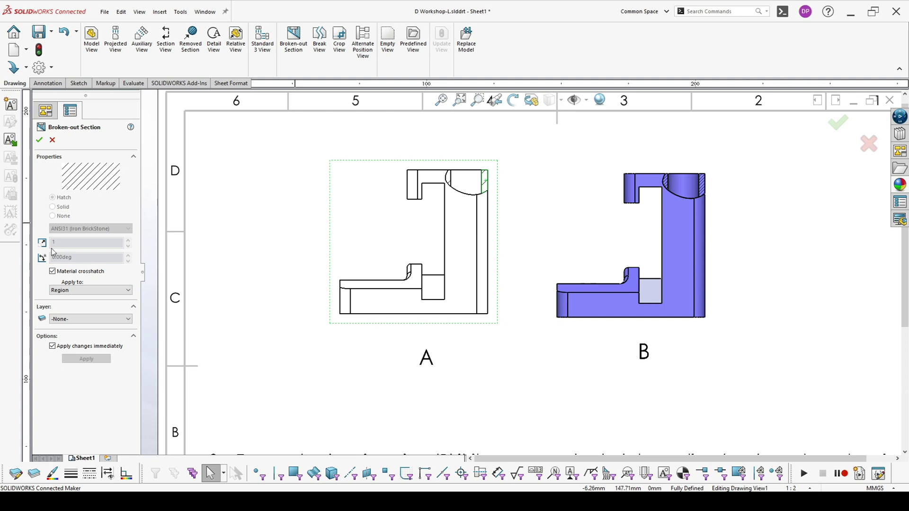
click(53, 272)
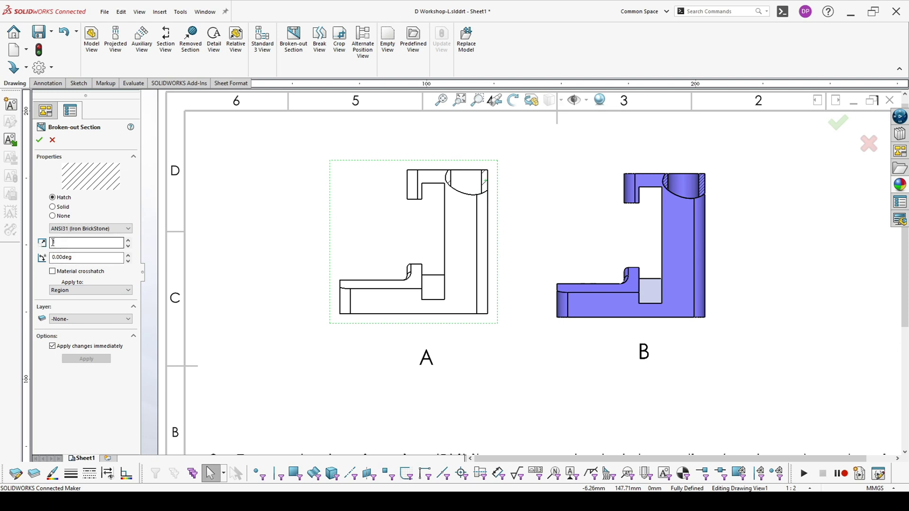
click(128, 241)
click(128, 240)
click(129, 241)
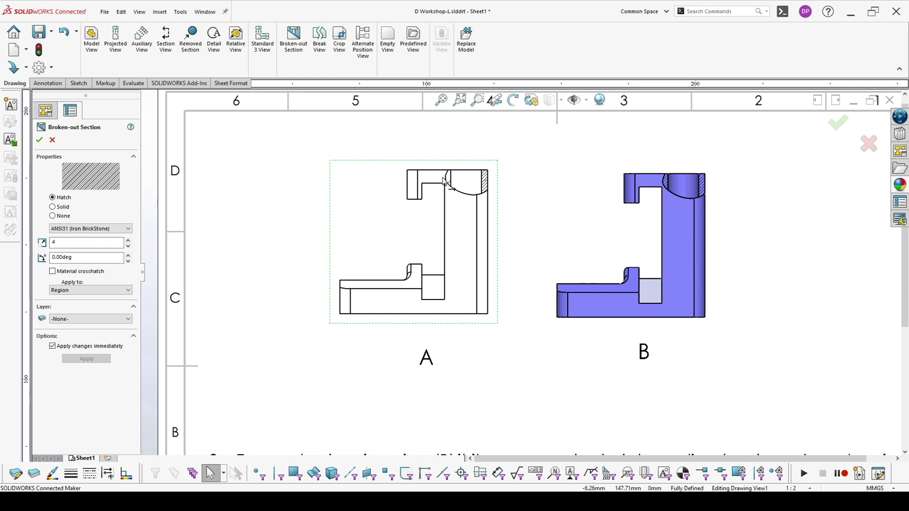
Step: Reopen the broken-out section, uncheck material crosshatch, set hatch scale 4 and apply it
click(449, 178)
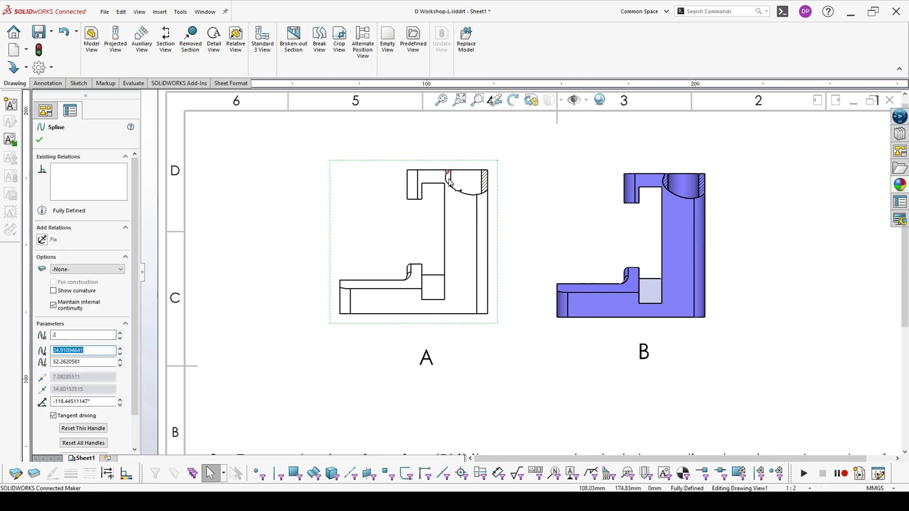
scroll(457, 186, down, 3)
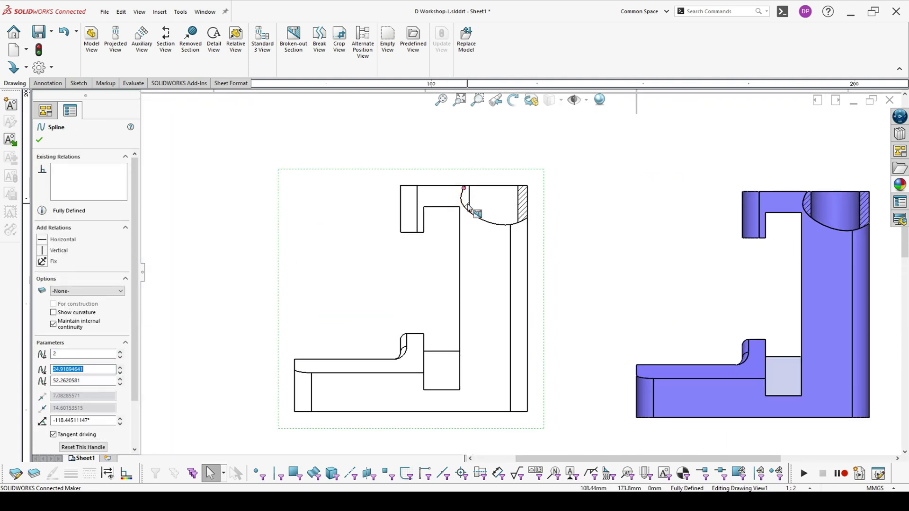
double_click(469, 194)
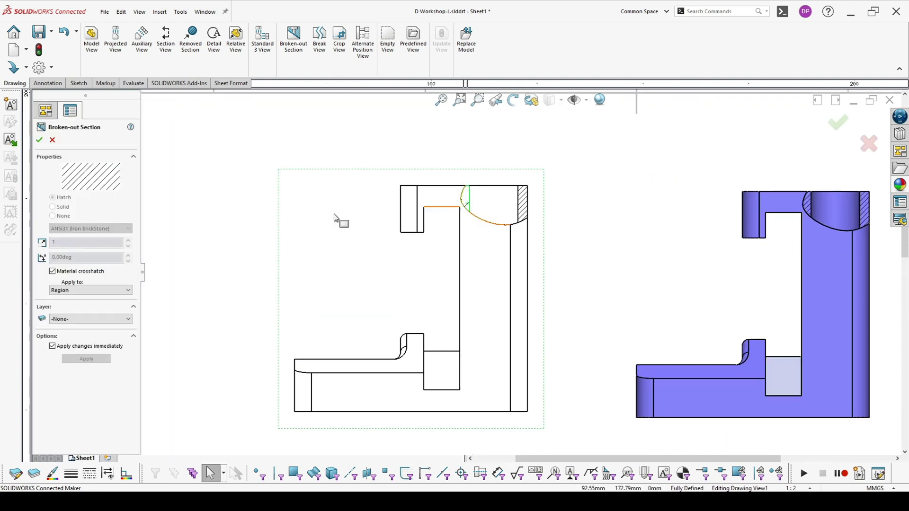
click(53, 271)
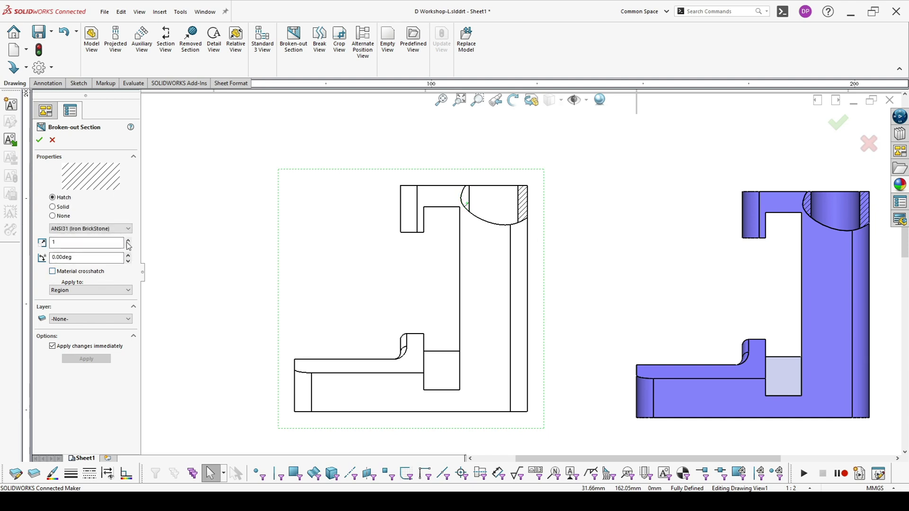
click(128, 241)
click(128, 241)
click(129, 241)
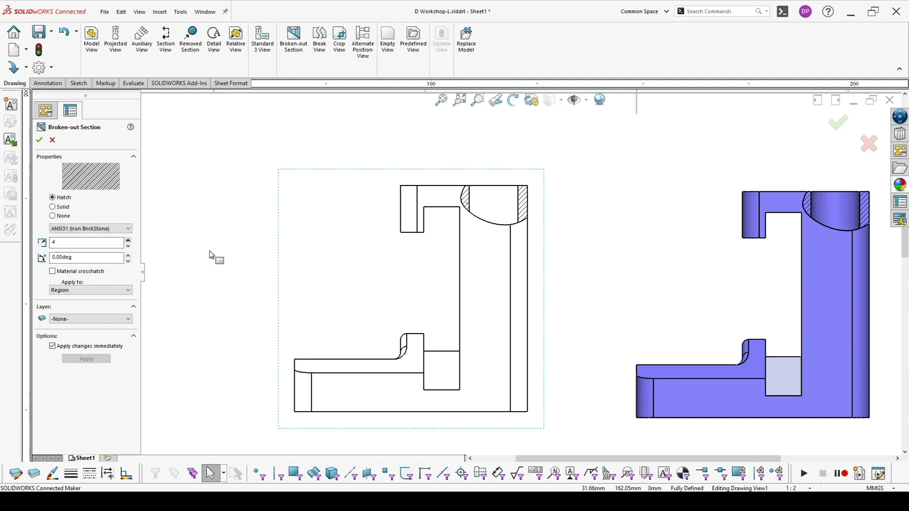
click(39, 140)
scroll(509, 258, up, 3)
scroll(509, 258, up, 1)
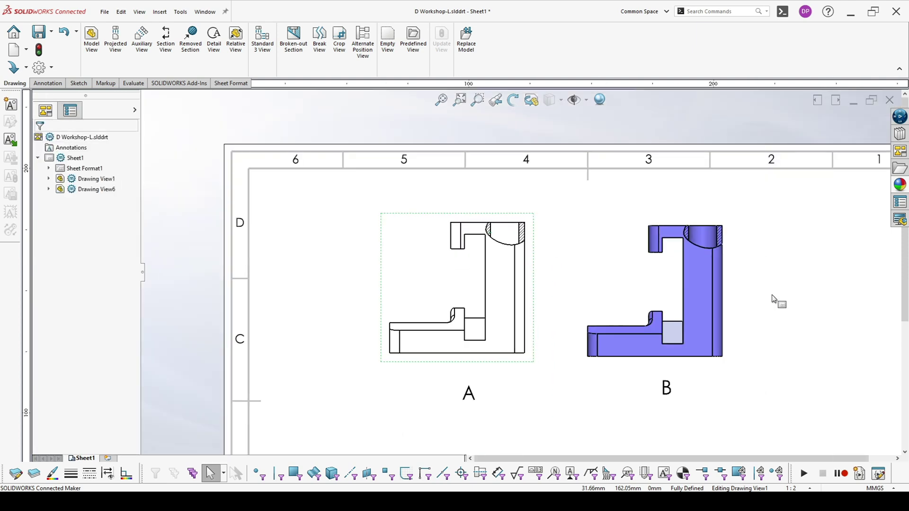
scroll(777, 302, down, 1)
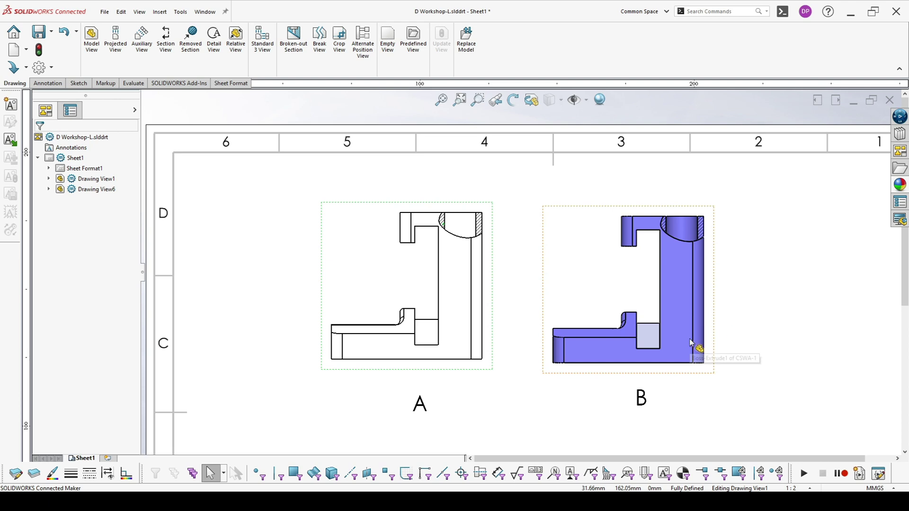
scroll(700, 343, up, 4)
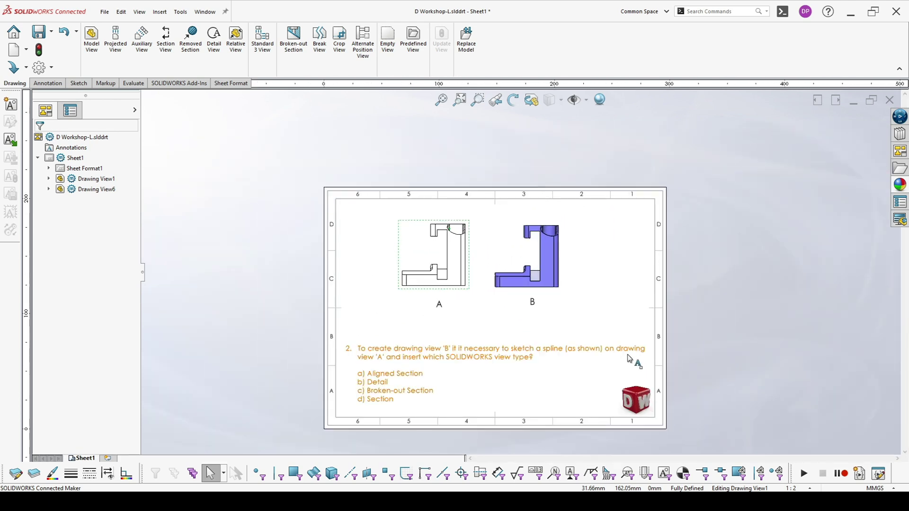
scroll(501, 209, down, 2)
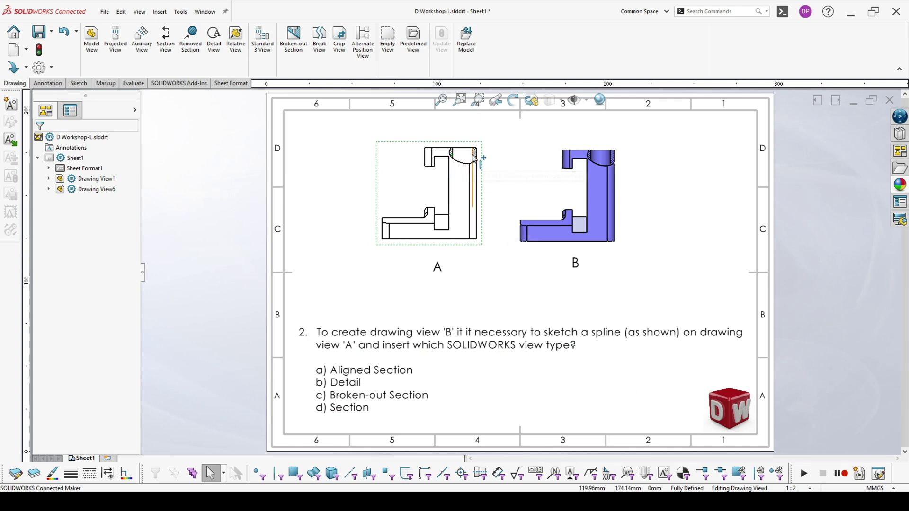
scroll(478, 161, down, 2)
scroll(497, 176, down, 2)
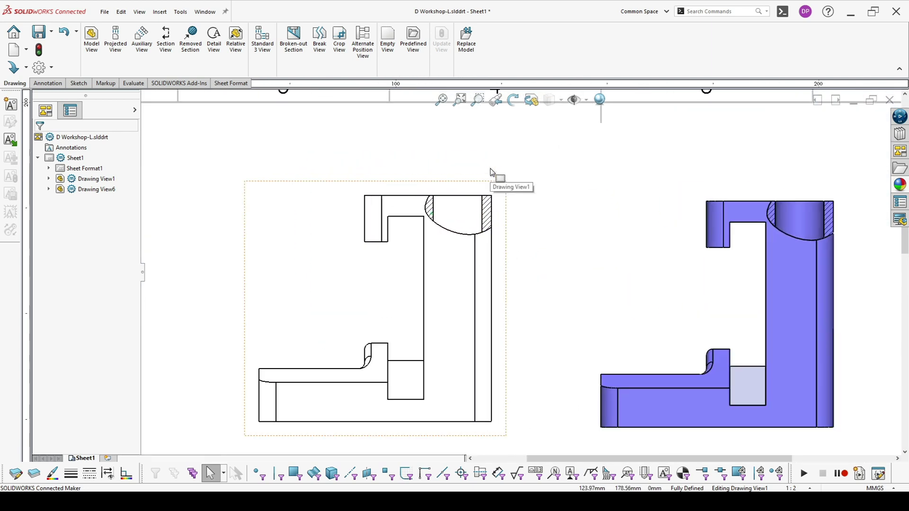
Step: Delete the broken-out section from view A, keeping its spline sketch
right_click(488, 208)
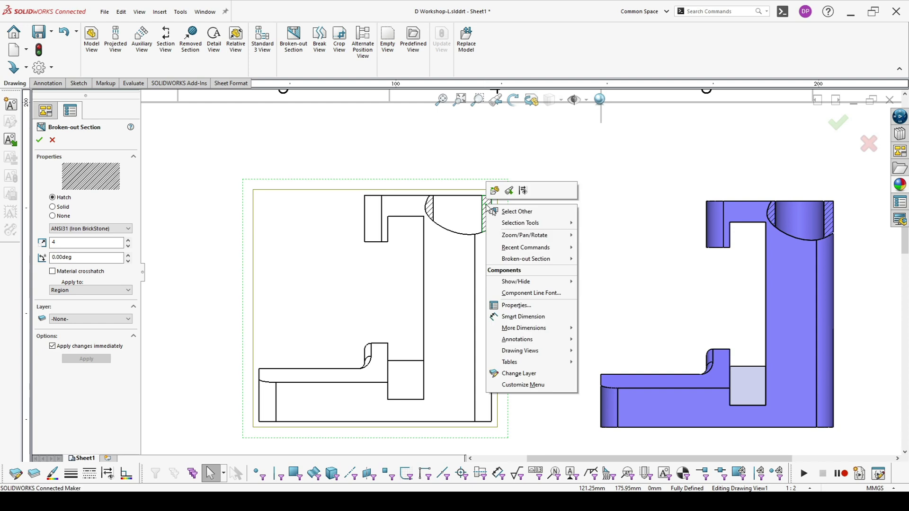
mouse_move(543, 259)
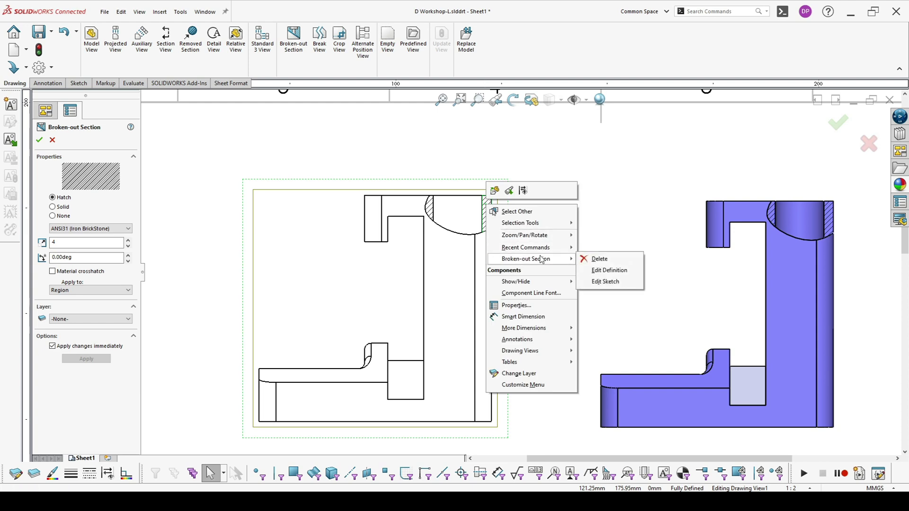
click(608, 265)
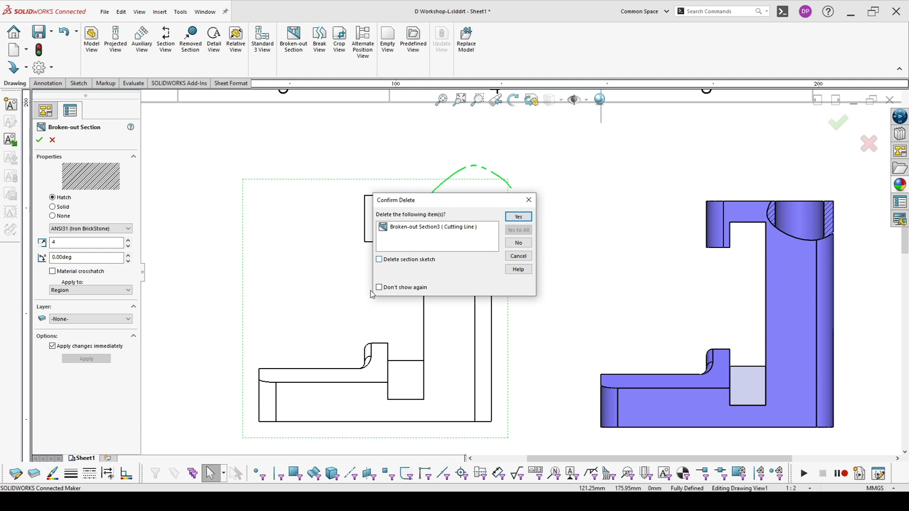
click(517, 218)
scroll(509, 281, up, 3)
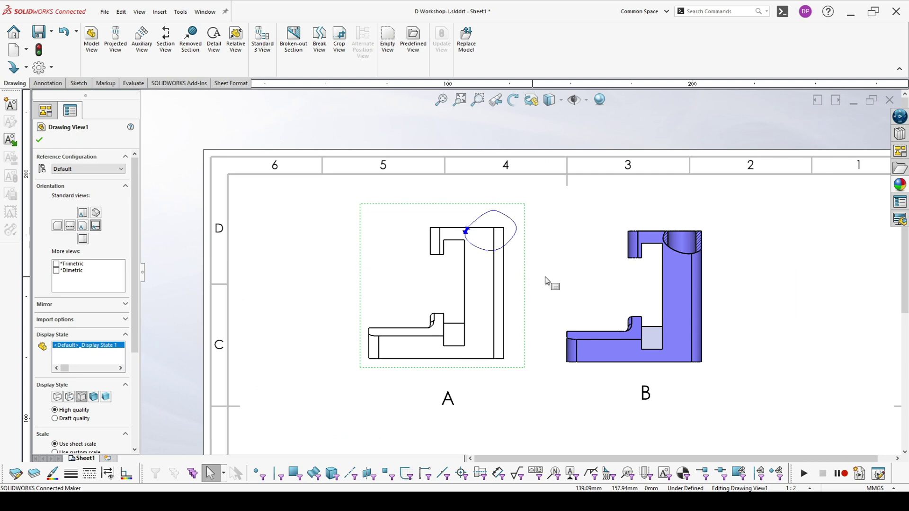
Step: Deselect view A and zoom to fit the whole sheet with both views
click(543, 282)
scroll(778, 379, up, 2)
scroll(634, 371, down, 3)
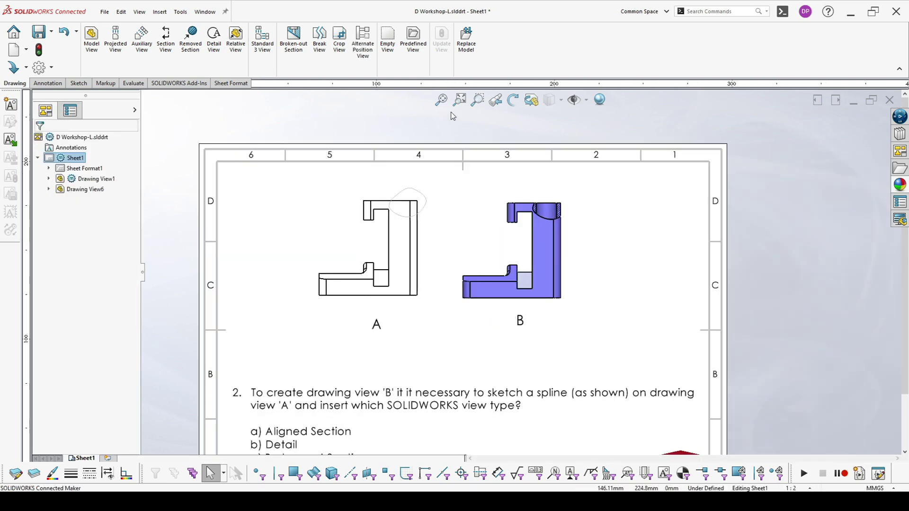
click(441, 100)
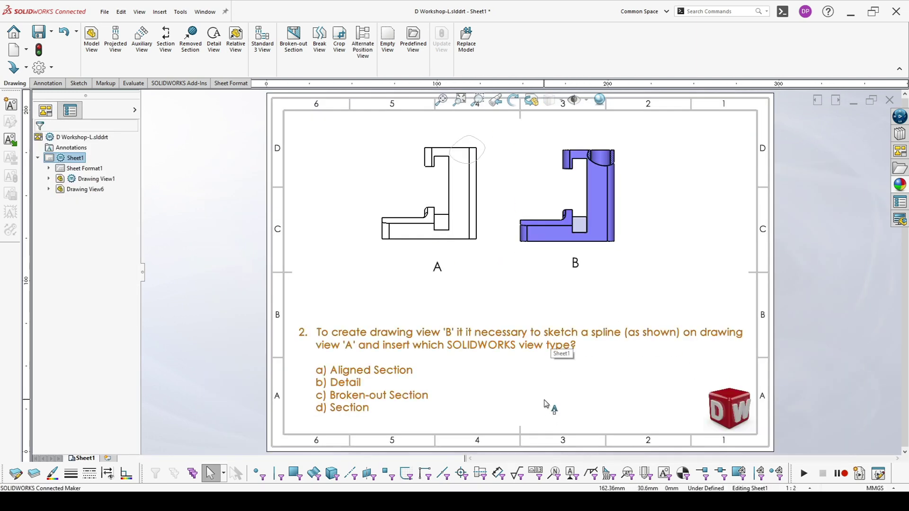